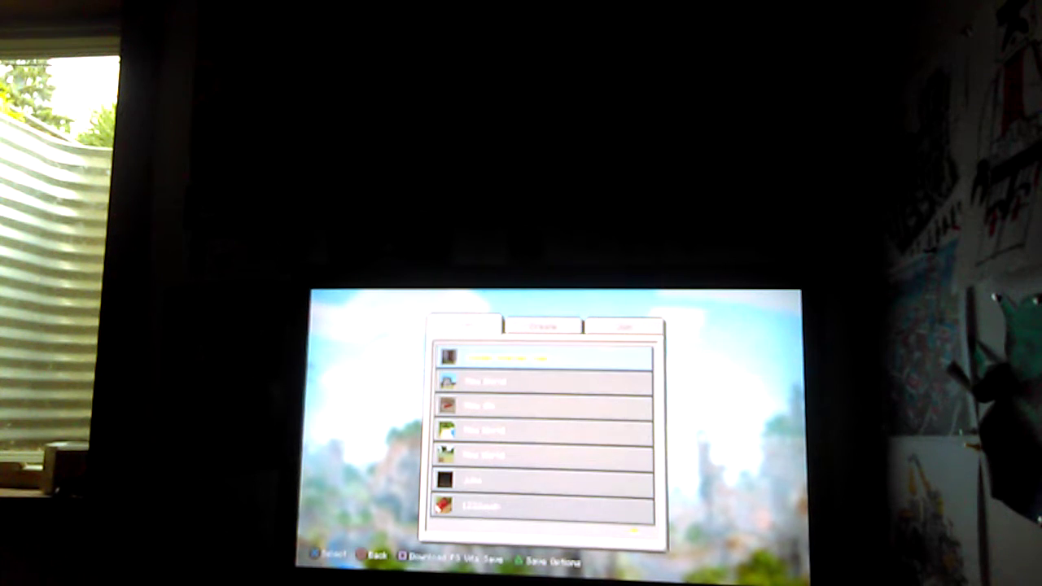
key("Up")
key("Up")
key("Up")
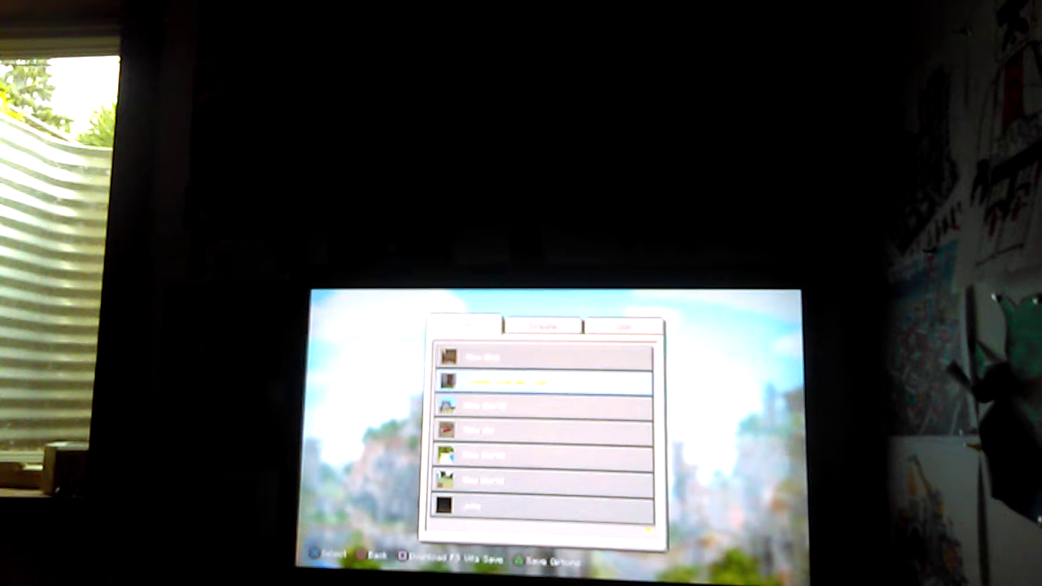
key("Right")
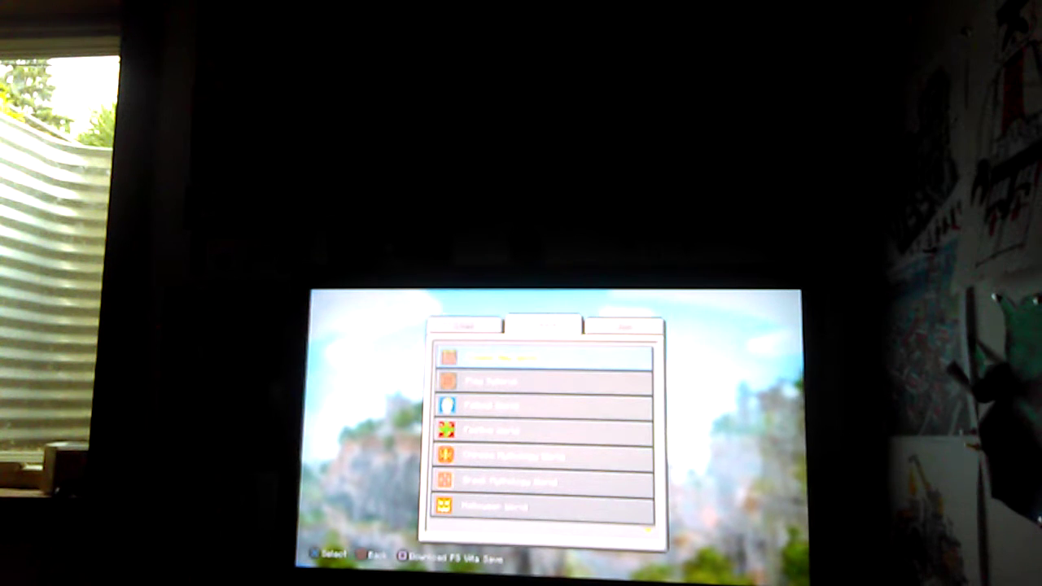